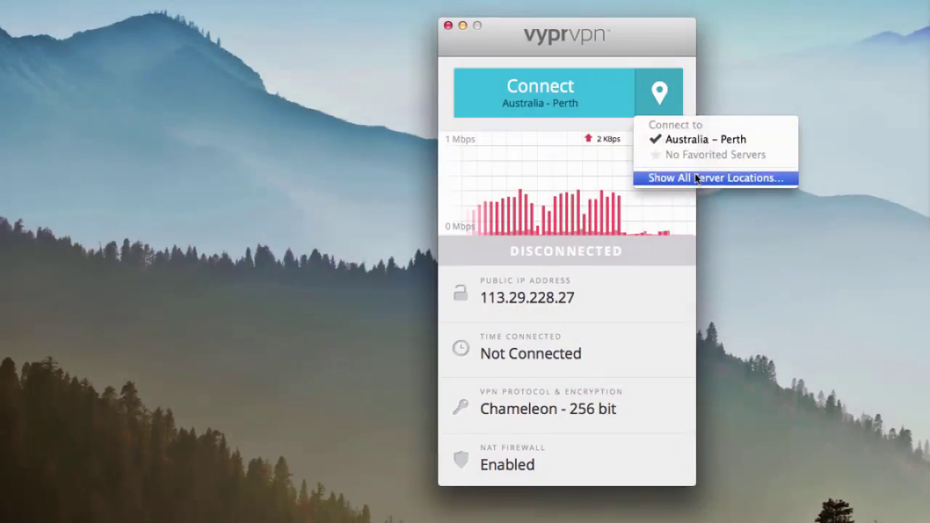
Connect VyprVPN to the Japan server from the full server location list
{"action": "left_click", "coordinate": [695, 179]}
{"action": "scroll", "coordinate": [328, 244], "scroll_direction": "down", "scroll_amount": 5}
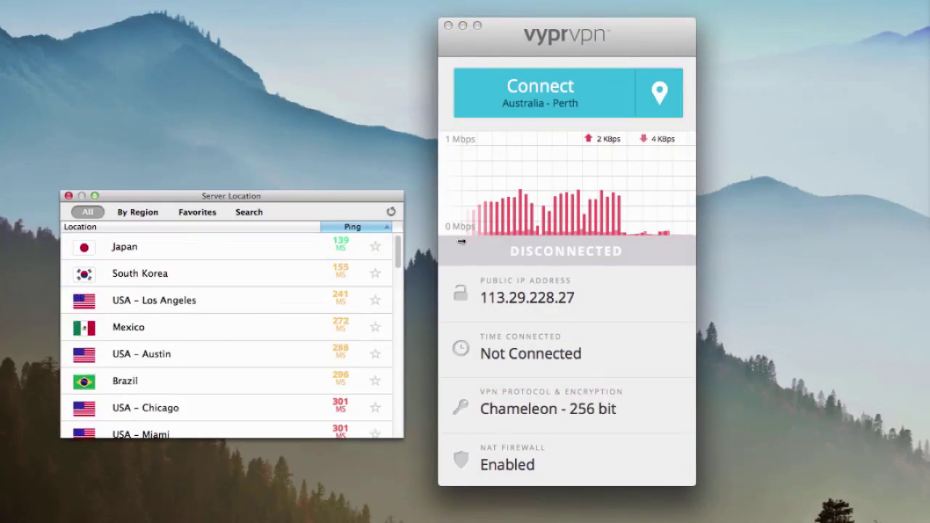
{"action": "double_click", "coordinate": [310, 246]}
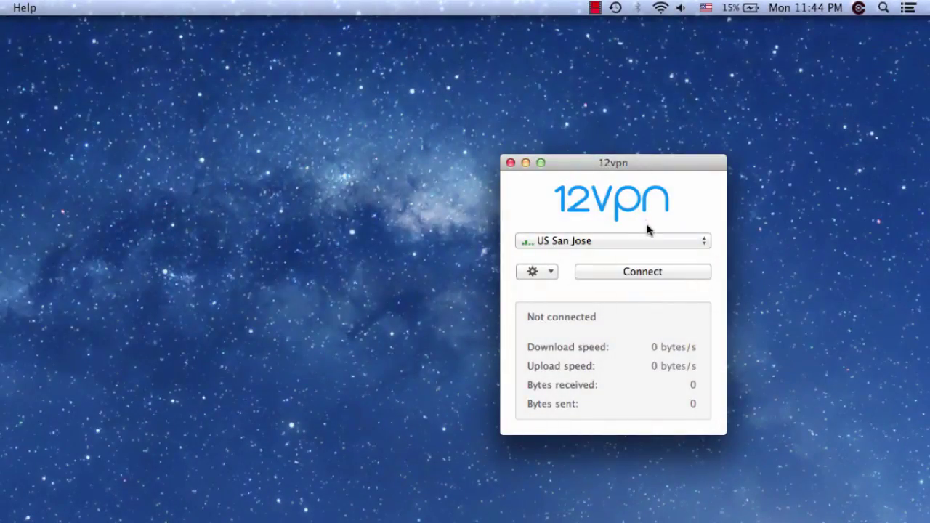
Connect 12VPN to US San Jose, keeping the VPN Fast - Default protocol
{"action": "left_click", "coordinate": [653, 241]}
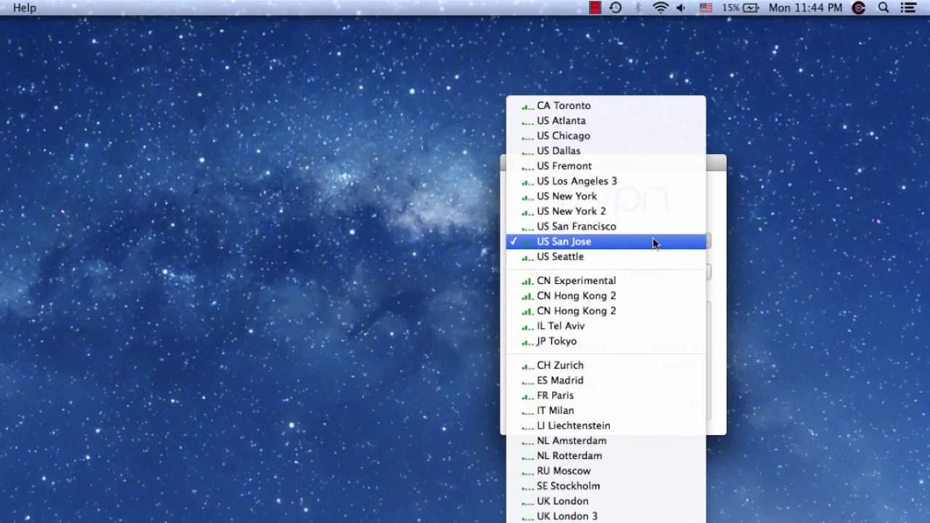
{"action": "left_click", "coordinate": [561, 247]}
{"action": "left_click", "coordinate": [552, 273]}
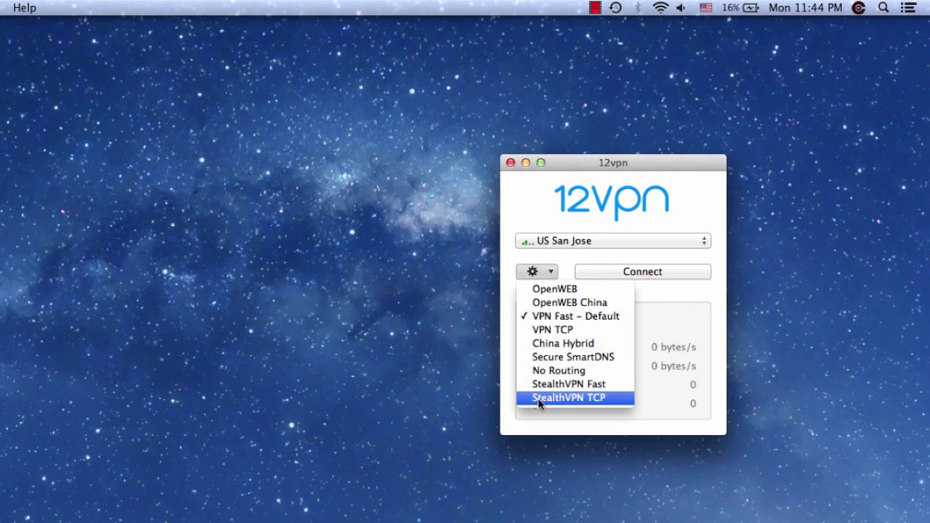
{"action": "left_click", "coordinate": [552, 316]}
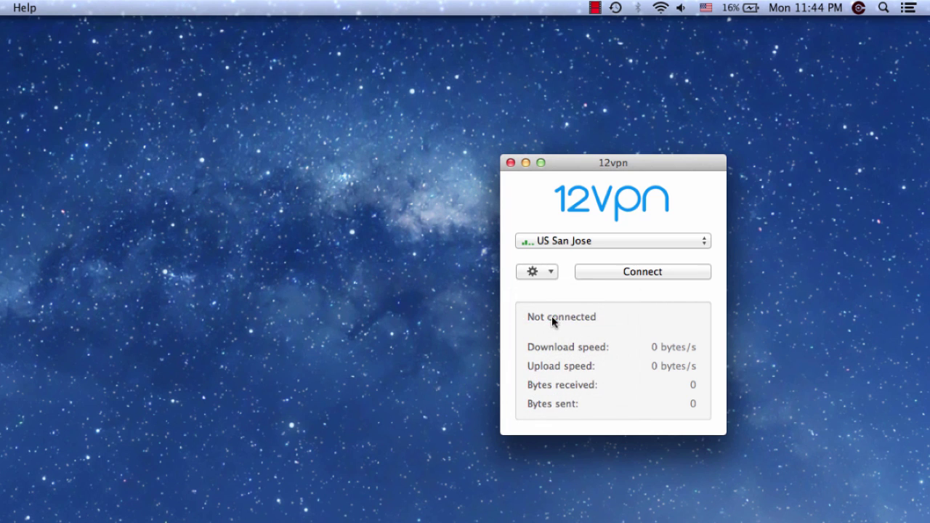
{"action": "left_click", "coordinate": [640, 276]}
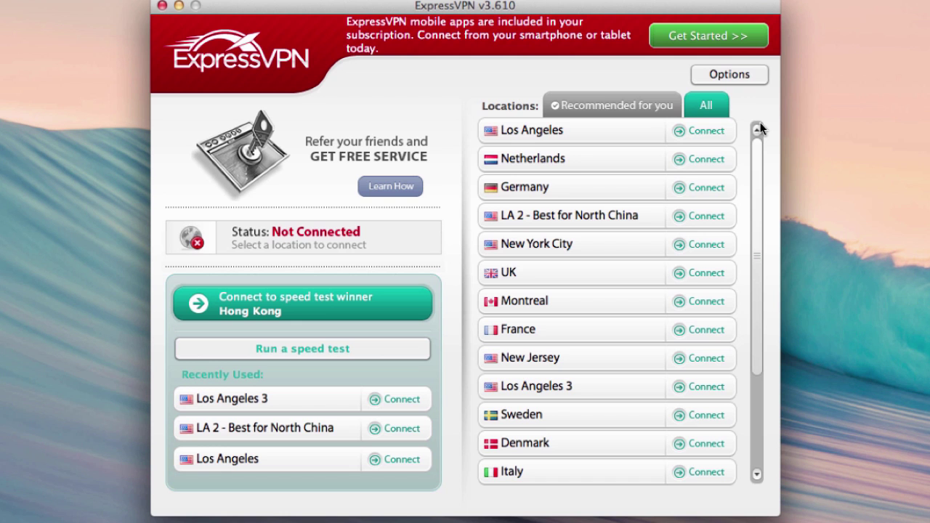
Connect ExpressVPN to the Los Angeles row in the All locations list
{"action": "left_click", "coordinate": [703, 131]}
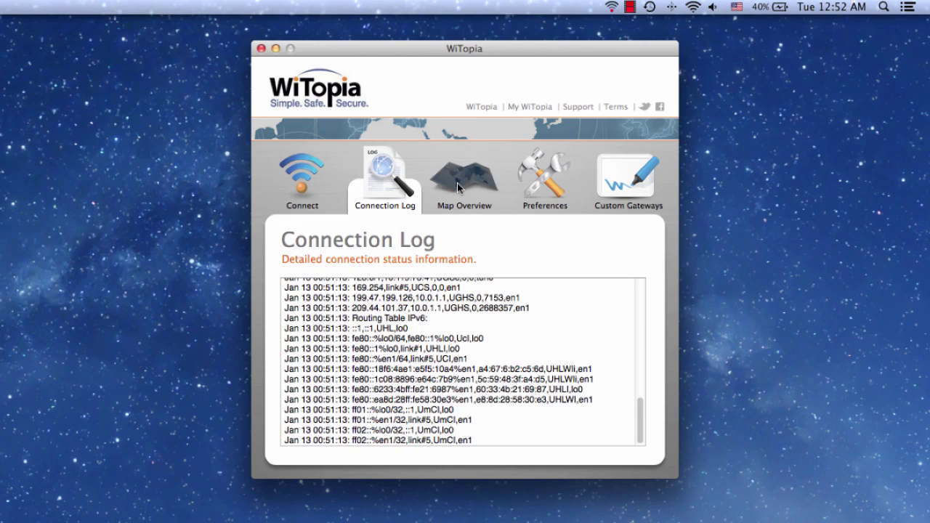
Review WiTopia's Map Overview, Preferences and Custom Gateways tabs
{"action": "left_click", "coordinate": [458, 187]}
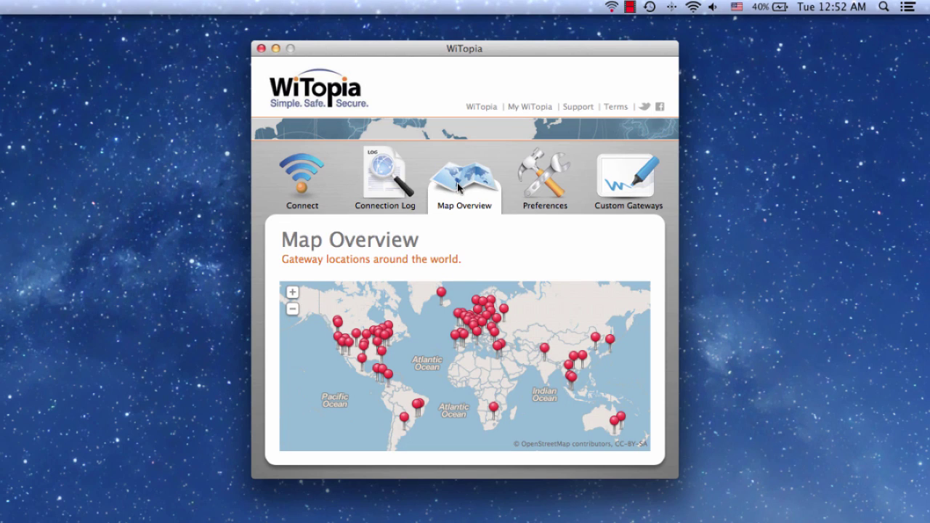
{"action": "left_click", "coordinate": [552, 188]}
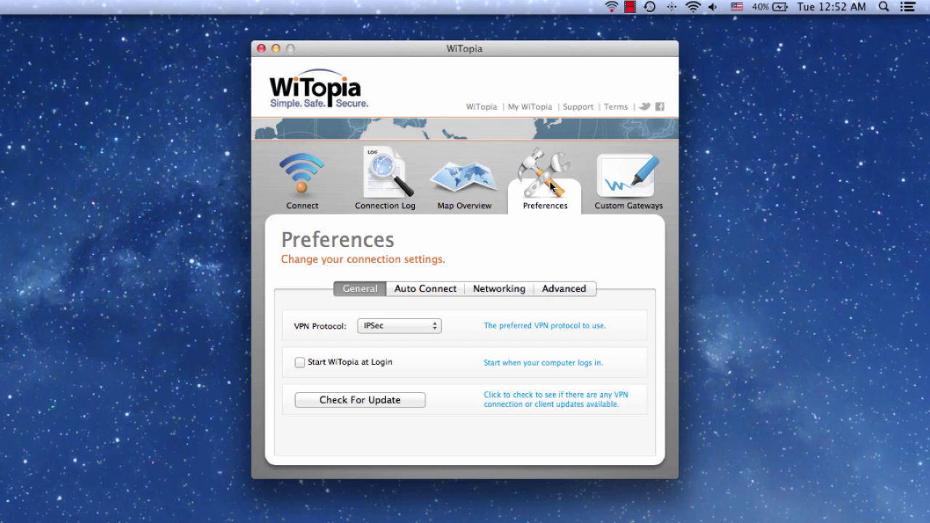
{"action": "left_click", "coordinate": [630, 186]}
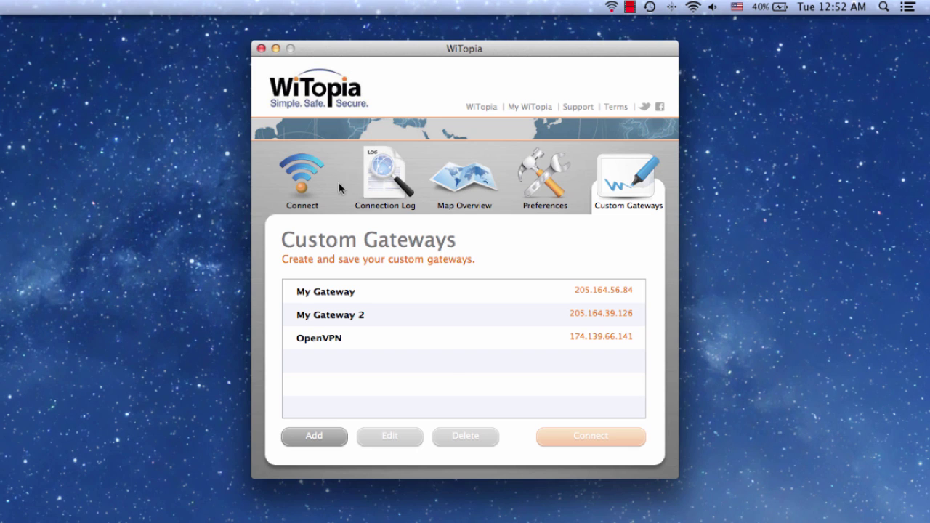
Connect WiTopia to the San Francisco gateway via the menu-bar Gateways > North America menu
{"action": "left_click", "coordinate": [305, 188]}
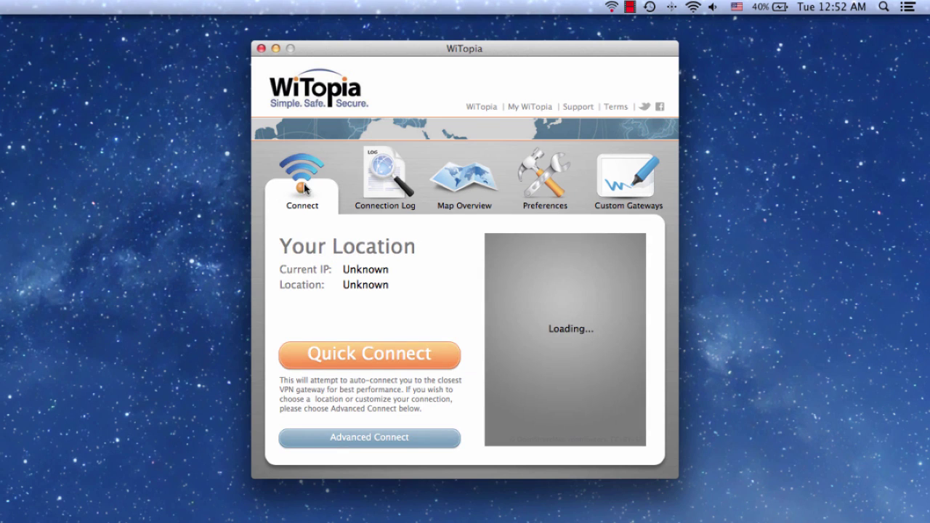
{"action": "left_click", "coordinate": [612, 7]}
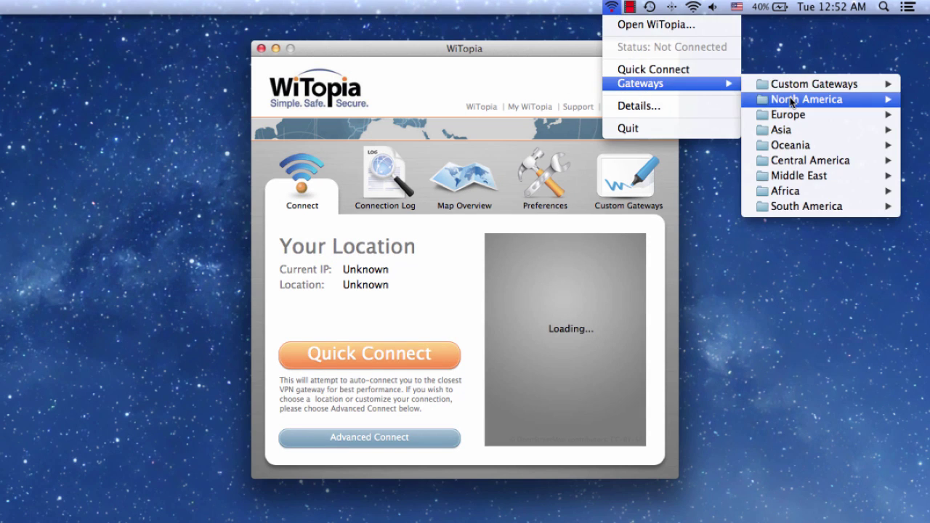
{"action": "mouse_move", "coordinate": [806, 99]}
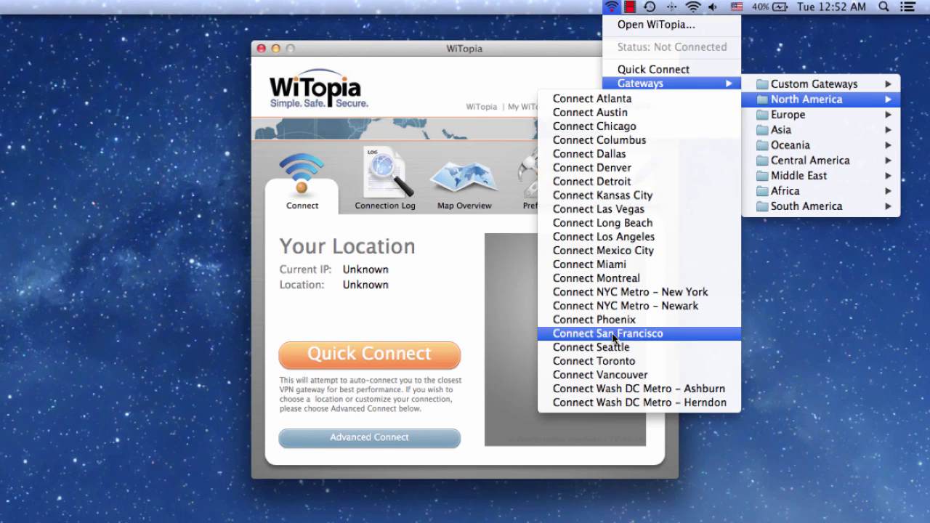
{"action": "left_click", "coordinate": [612, 333]}
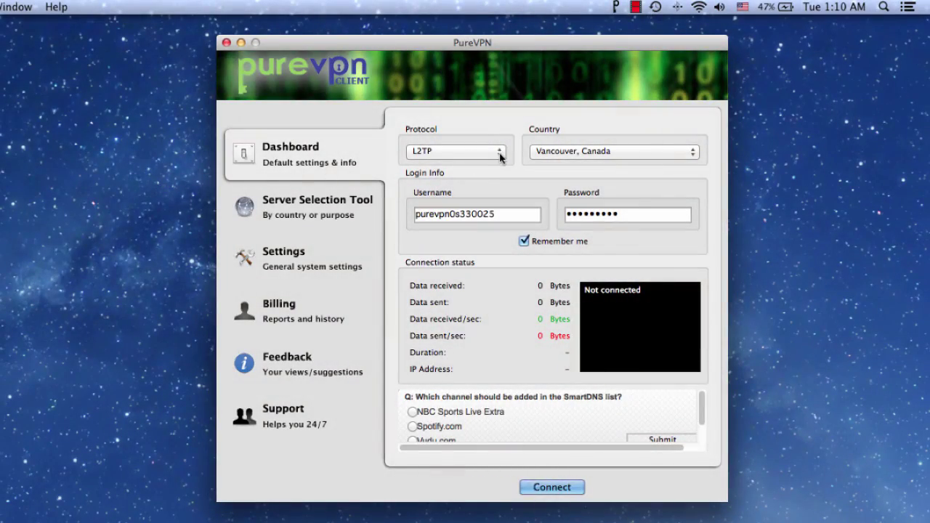
Keep L2TP in PureVPN and list all server purposes under Select by Purpose
{"action": "left_click", "coordinate": [499, 157]}
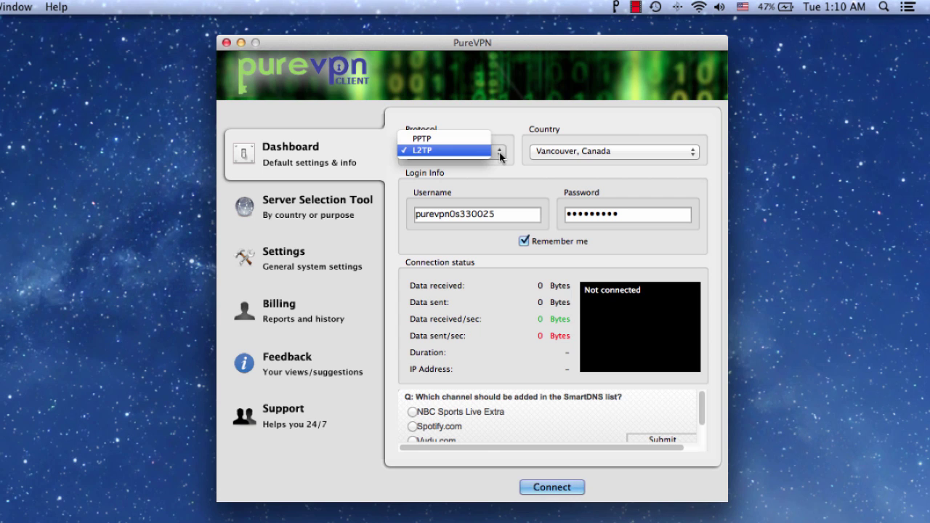
{"action": "left_click", "coordinate": [513, 143]}
{"action": "left_click", "coordinate": [303, 210]}
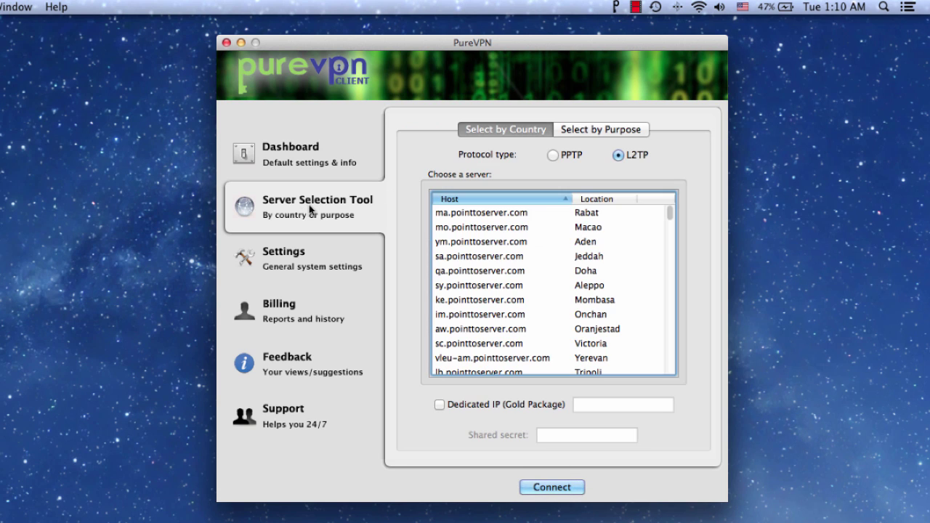
{"action": "left_click", "coordinate": [585, 134]}
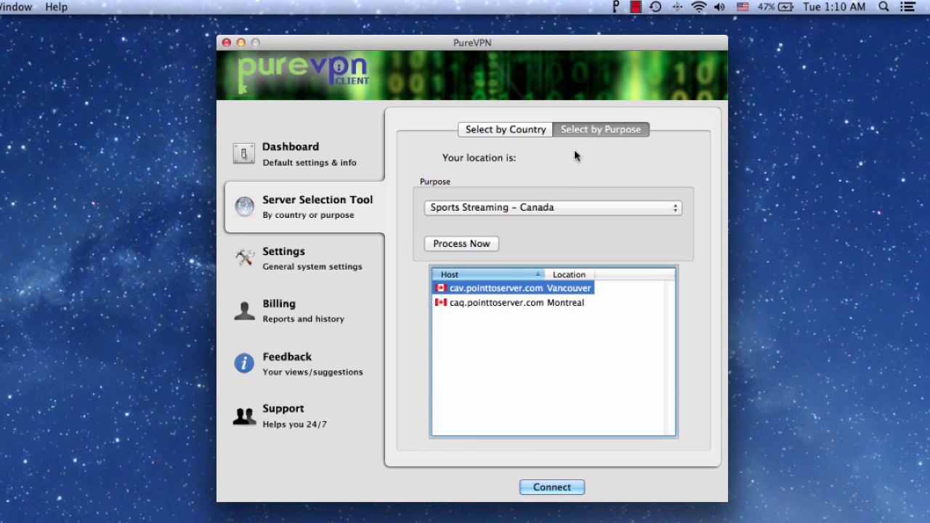
{"action": "left_click", "coordinate": [553, 211]}
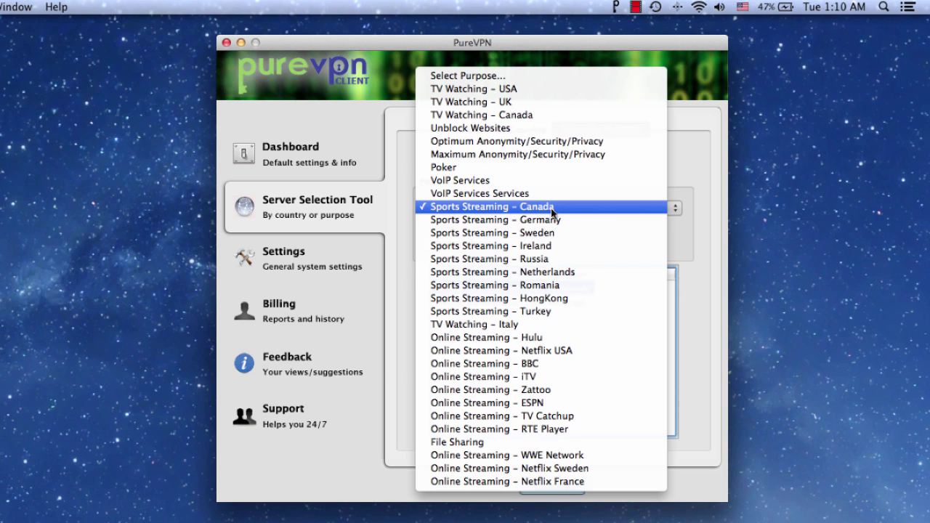